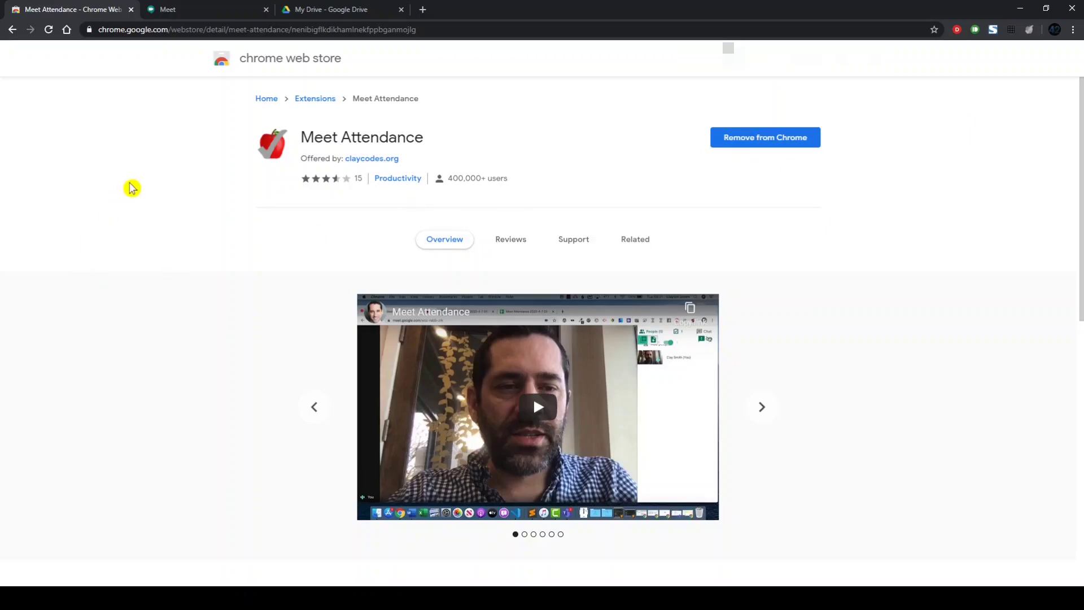
Switch to the Google Meet call and turn on the grid view of the participants
{"action": "left_click", "coordinate": [182, 12]}
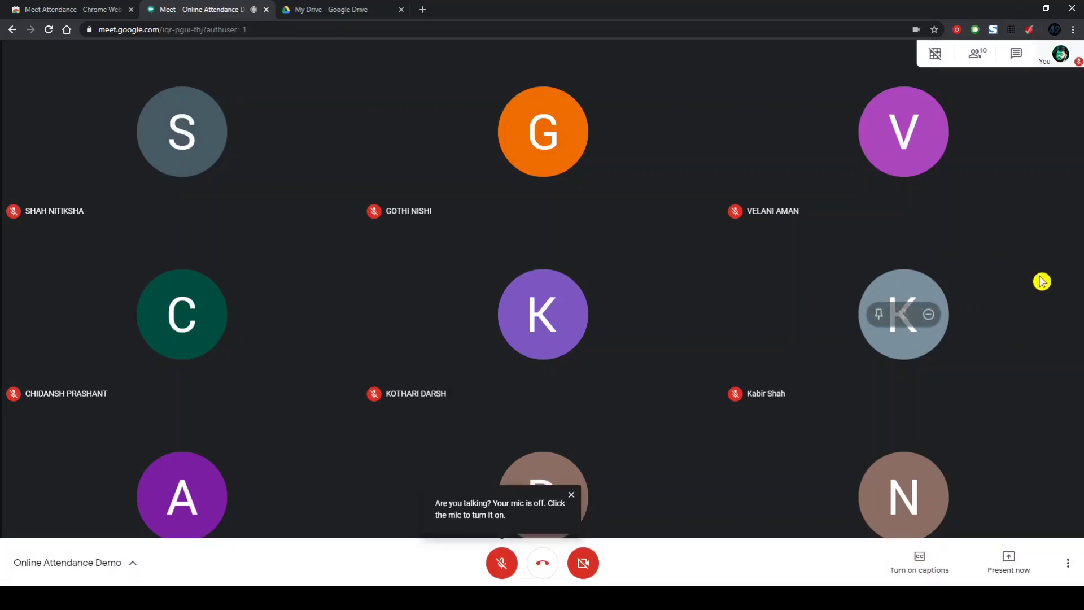
{"action": "left_click", "coordinate": [933, 57]}
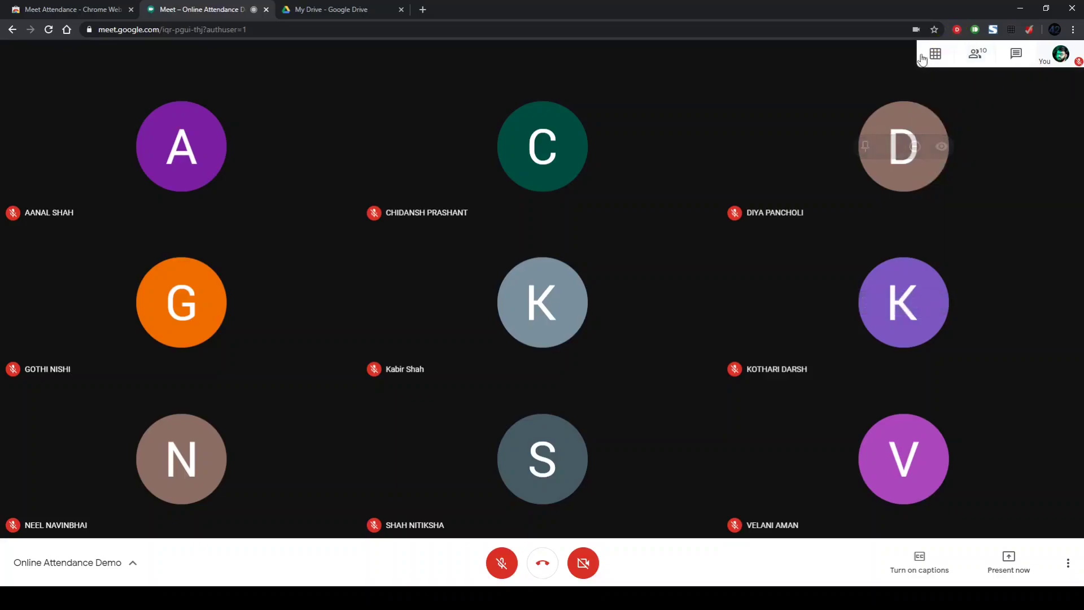
{"action": "mouse_move", "coordinate": [936, 52]}
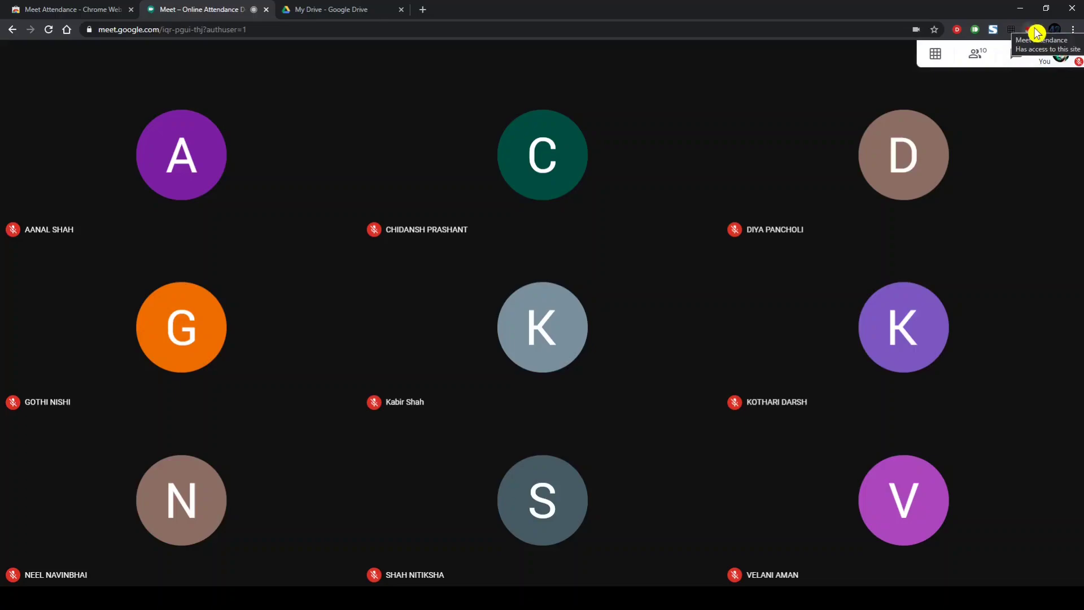
Look through the Meet Attendance extension's options and close them
{"action": "left_click", "coordinate": [1032, 31]}
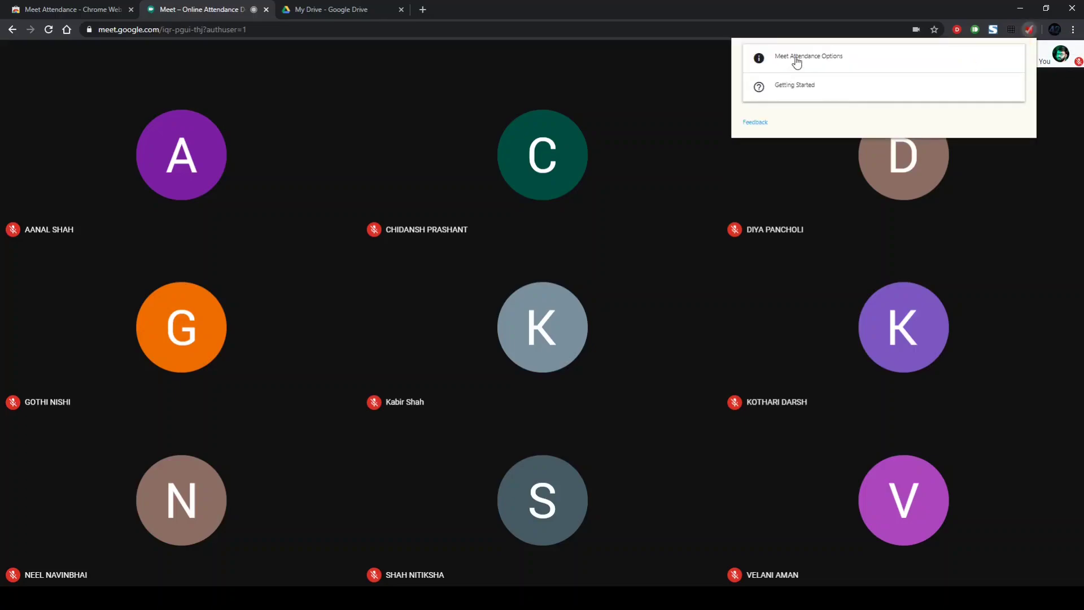
{"action": "left_click", "coordinate": [799, 62]}
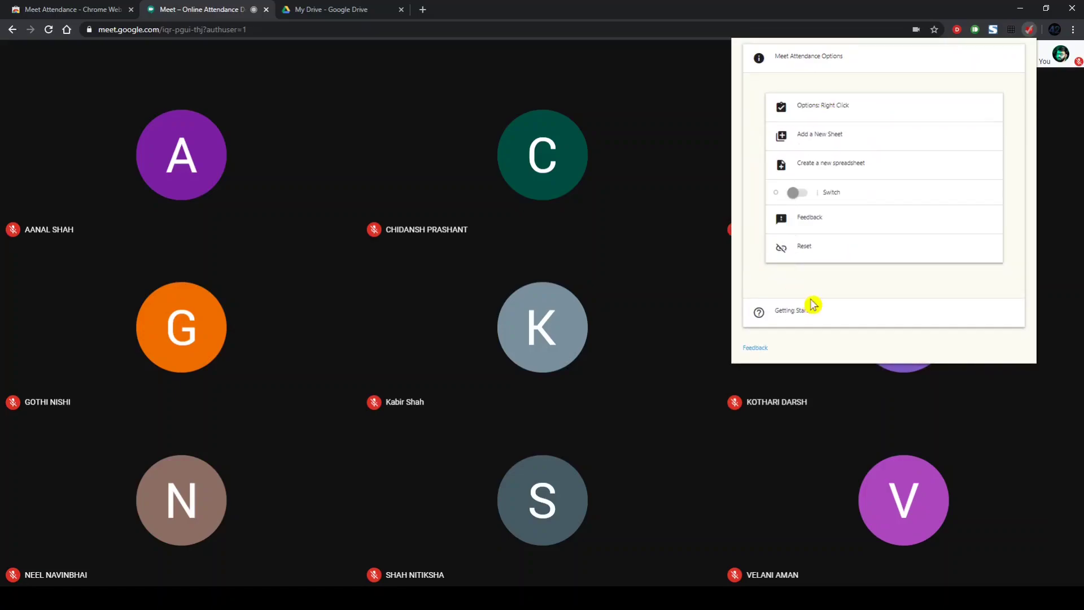
{"action": "left_click", "coordinate": [977, 398]}
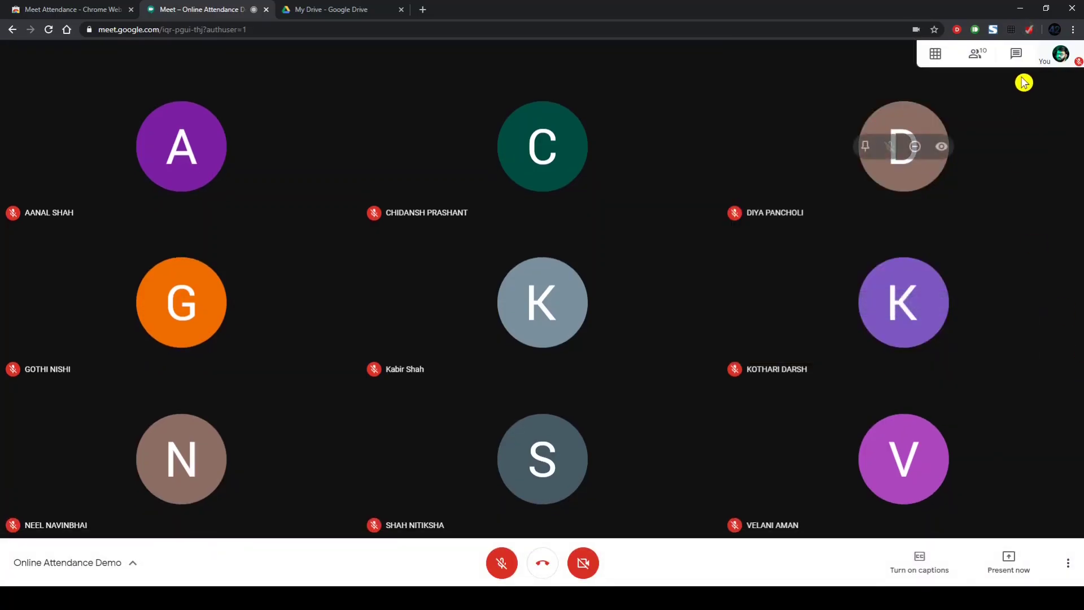
Open the call's participants and chat side panel and record the attendance in a new Meet Attendance spreadsheet
{"action": "left_click", "coordinate": [979, 61]}
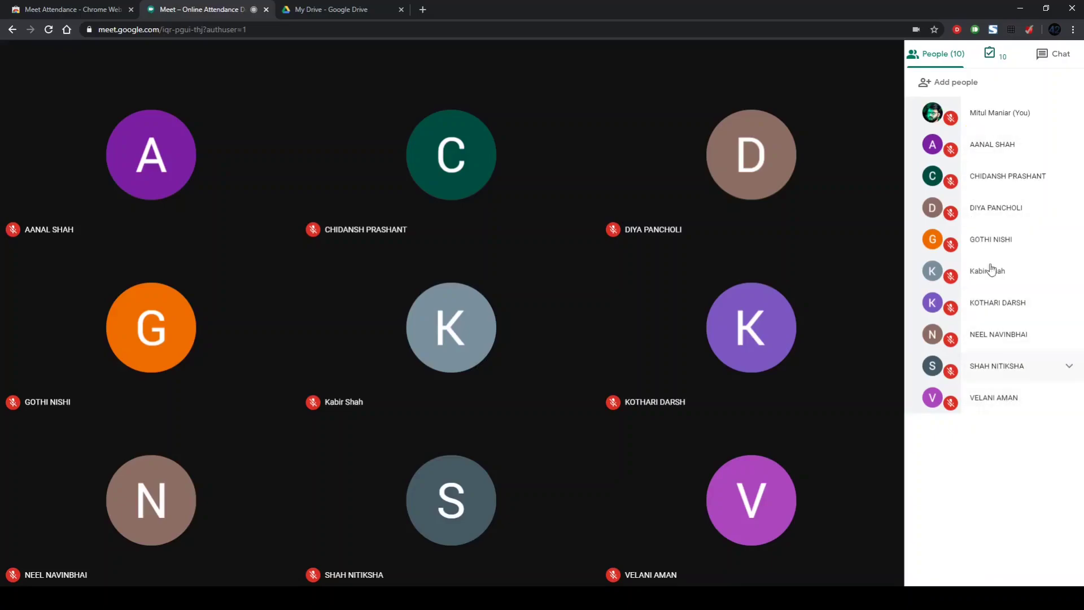
{"action": "left_click", "coordinate": [1047, 57]}
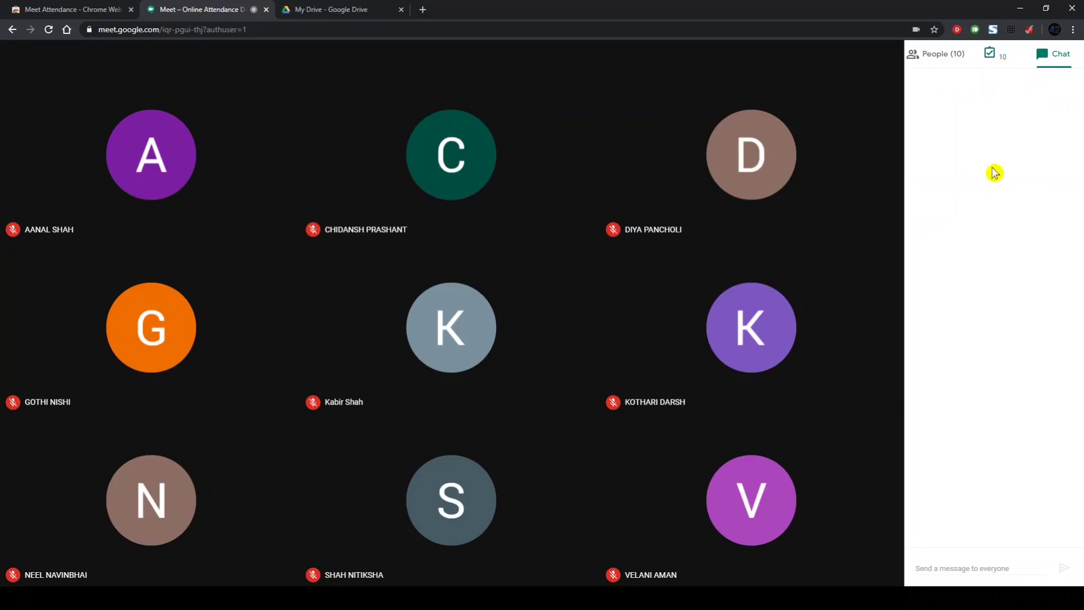
{"action": "mouse_move", "coordinate": [1030, 84]}
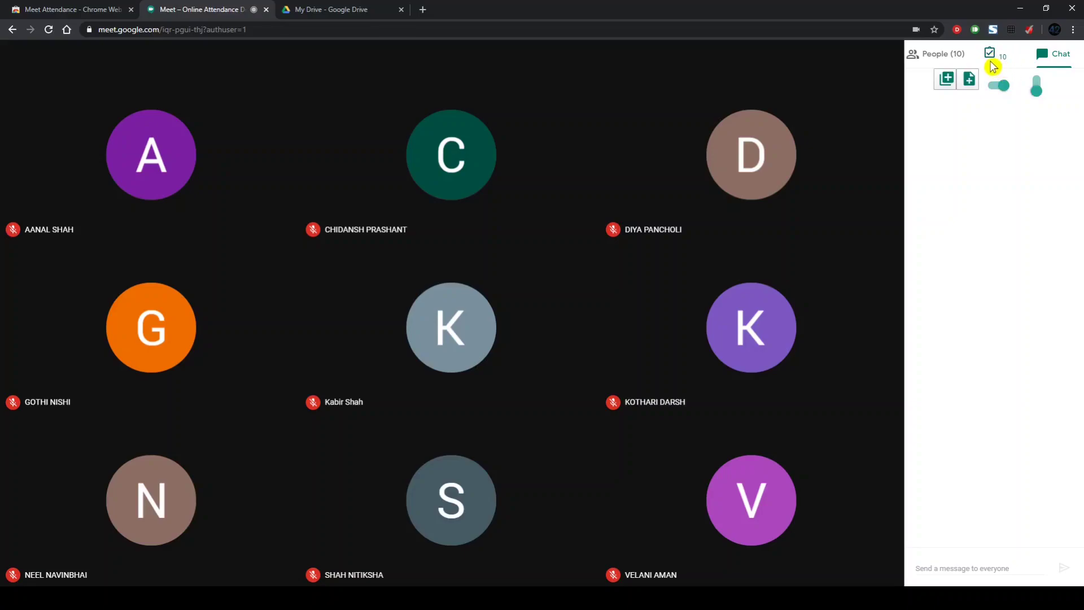
{"action": "left_click", "coordinate": [999, 86]}
{"action": "left_click", "coordinate": [999, 86]}
{"action": "left_click", "coordinate": [969, 85]}
{"action": "mouse_move", "coordinate": [998, 76]}
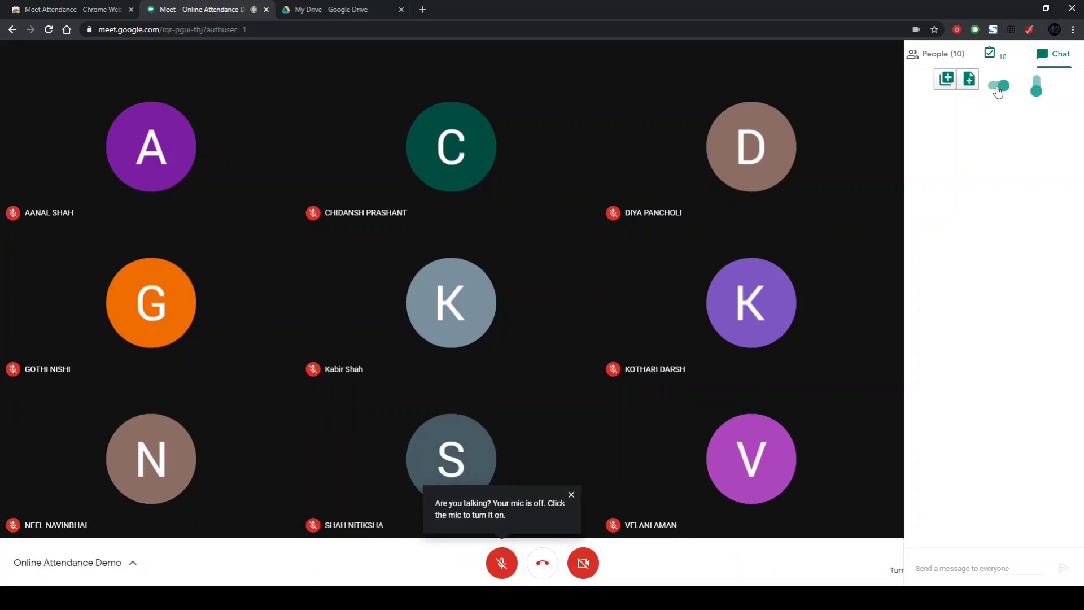
{"action": "left_click", "coordinate": [999, 88]}
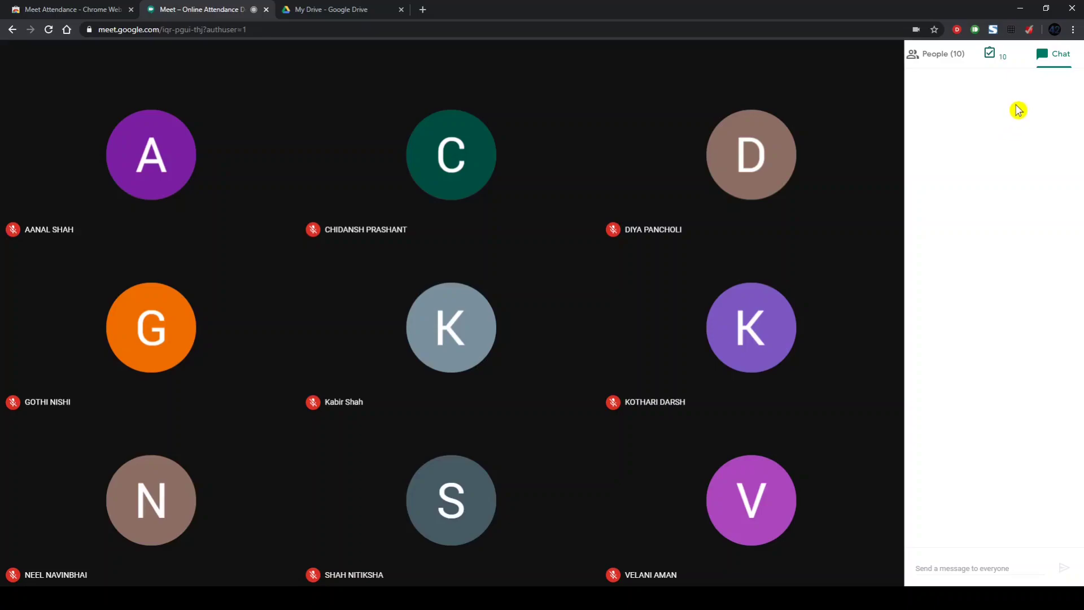
{"action": "mouse_move", "coordinate": [992, 65]}
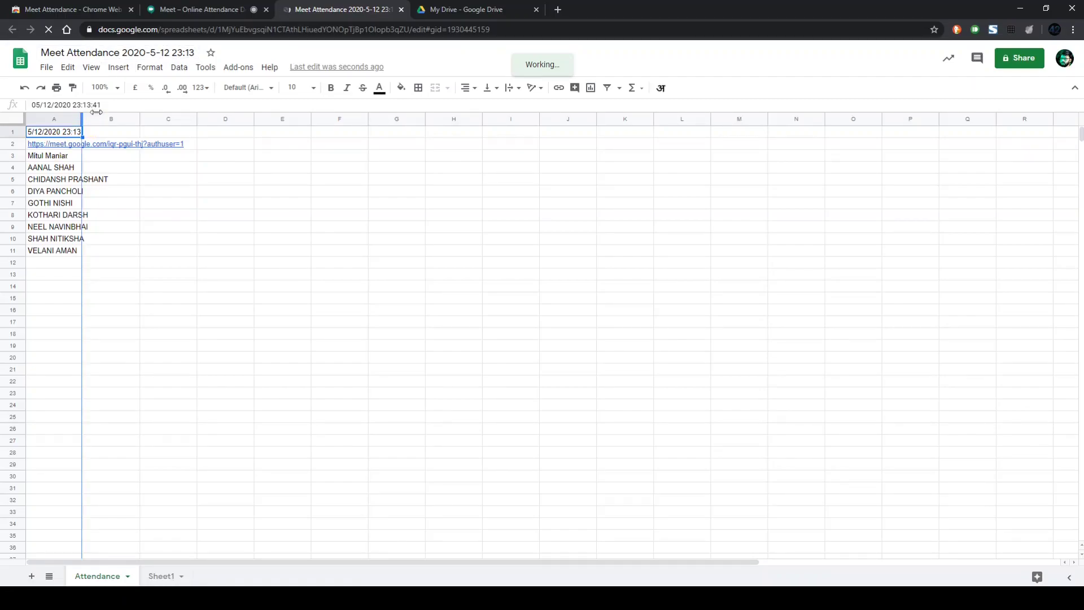
Fit column A of the attendance sheet to its contents and preview the meeting link in A2
{"action": "double_click", "coordinate": [83, 116]}
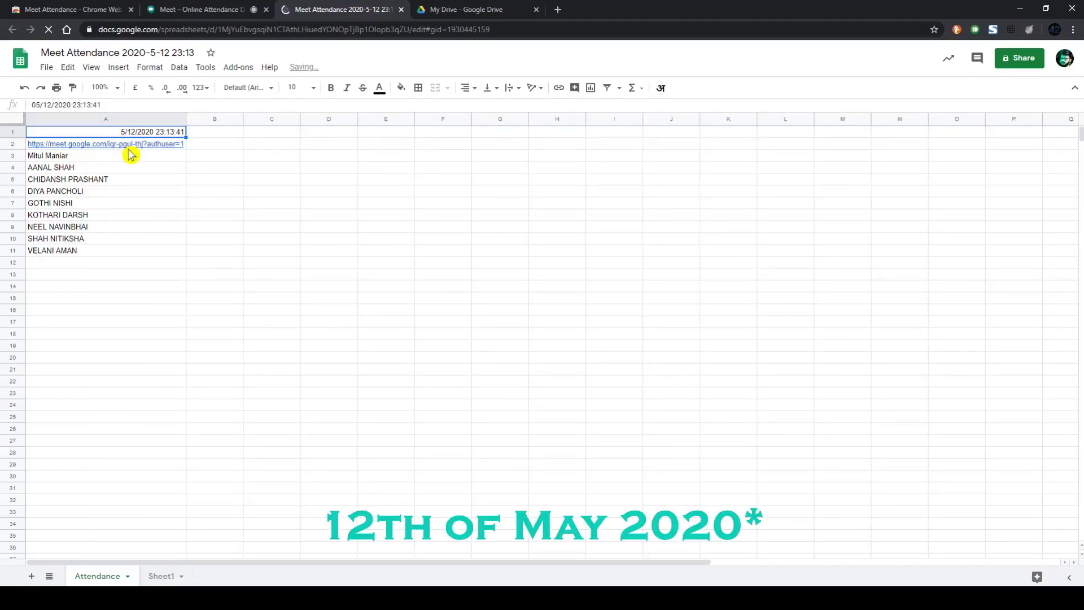
{"action": "mouse_move", "coordinate": [131, 146]}
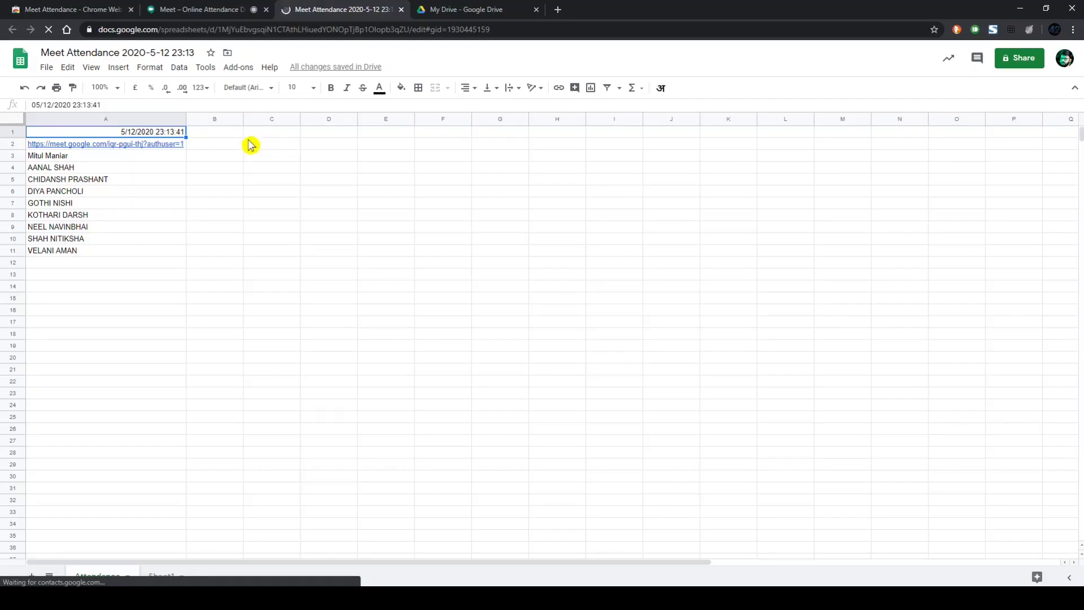
{"action": "mouse_move", "coordinate": [96, 150]}
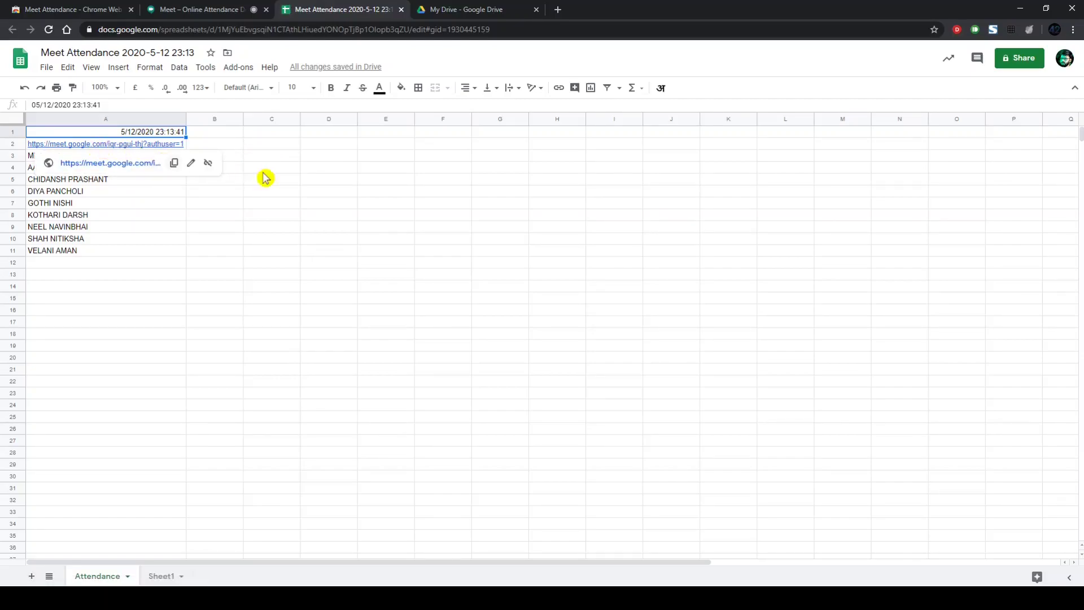
Review the recorded attendee names by selecting A3:A11 in the attendance sheet
{"action": "left_click", "coordinate": [351, 145]}
{"action": "left_click", "coordinate": [124, 160]}
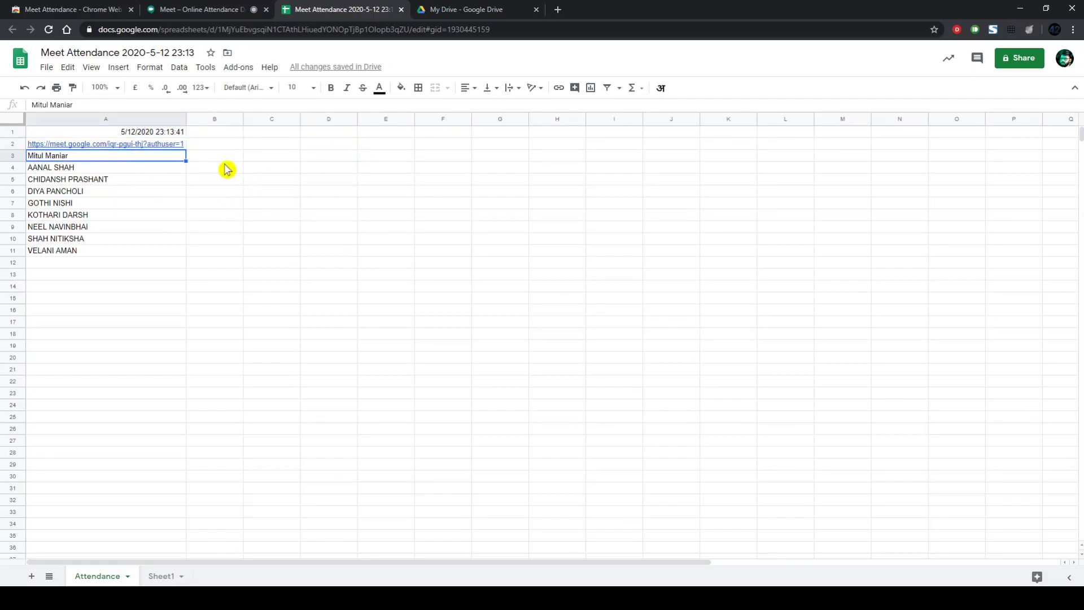
{"action": "key", "text": "shift+Down"}
{"action": "key", "text": "shift+Down"}
{"action": "key", "text": "shift+Down"}
{"action": "key", "text": "shift+Down"}
{"action": "key", "text": "shift+Down"}
{"action": "key", "text": "shift+Down"}
{"action": "key", "text": "shift+Down"}
{"action": "key", "text": "shift+Down"}
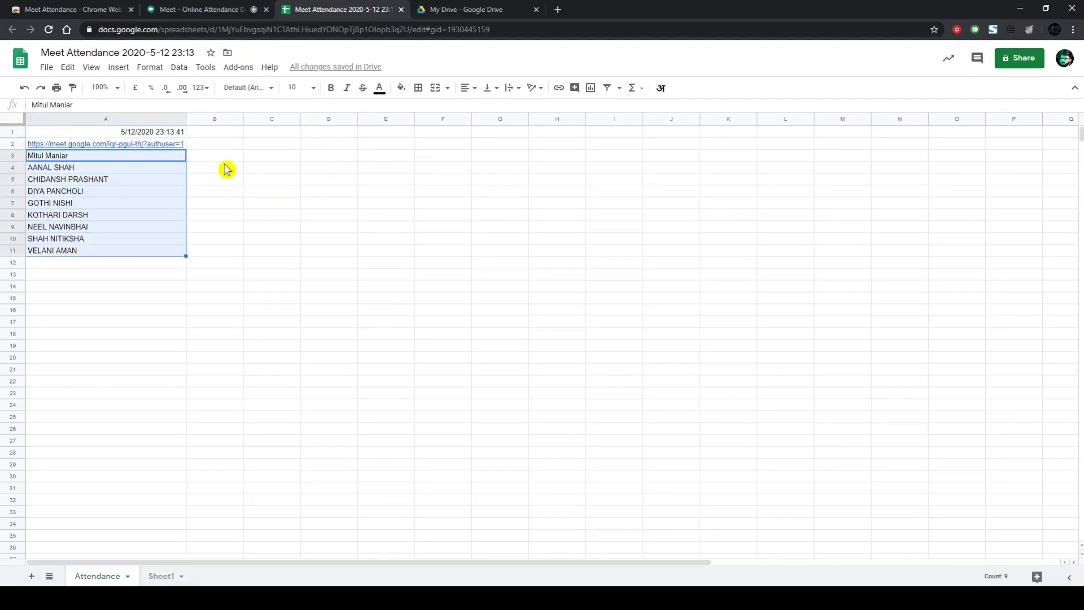
{"action": "key", "text": "Right"}
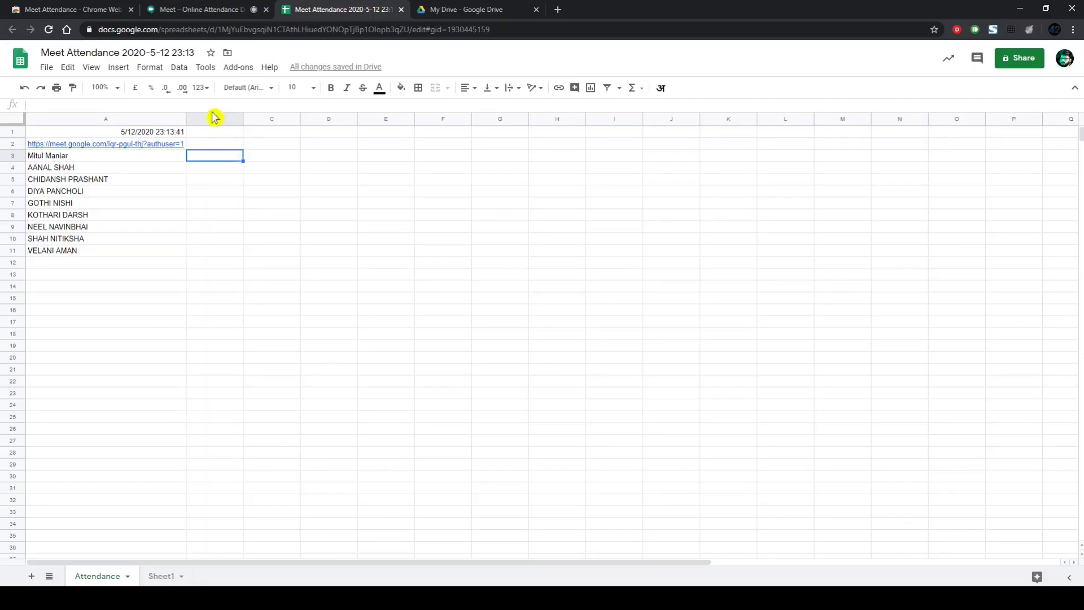
Return to the Google Meet call and capture the attendance again with the Meet Attendance switch
{"action": "left_click", "coordinate": [191, 10]}
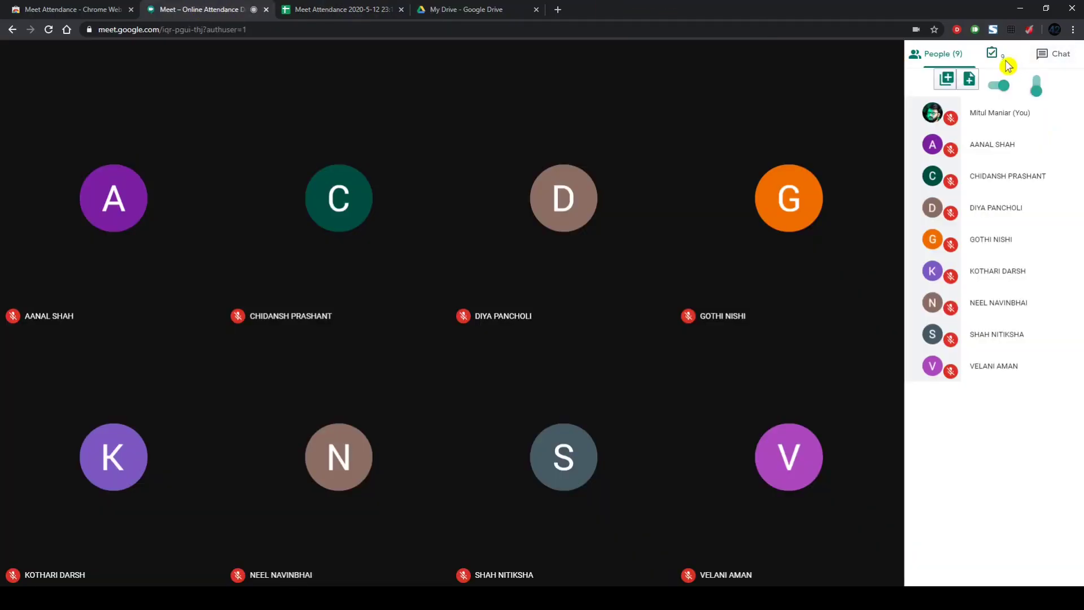
{"action": "left_click", "coordinate": [1000, 87]}
{"action": "left_click", "coordinate": [997, 88]}
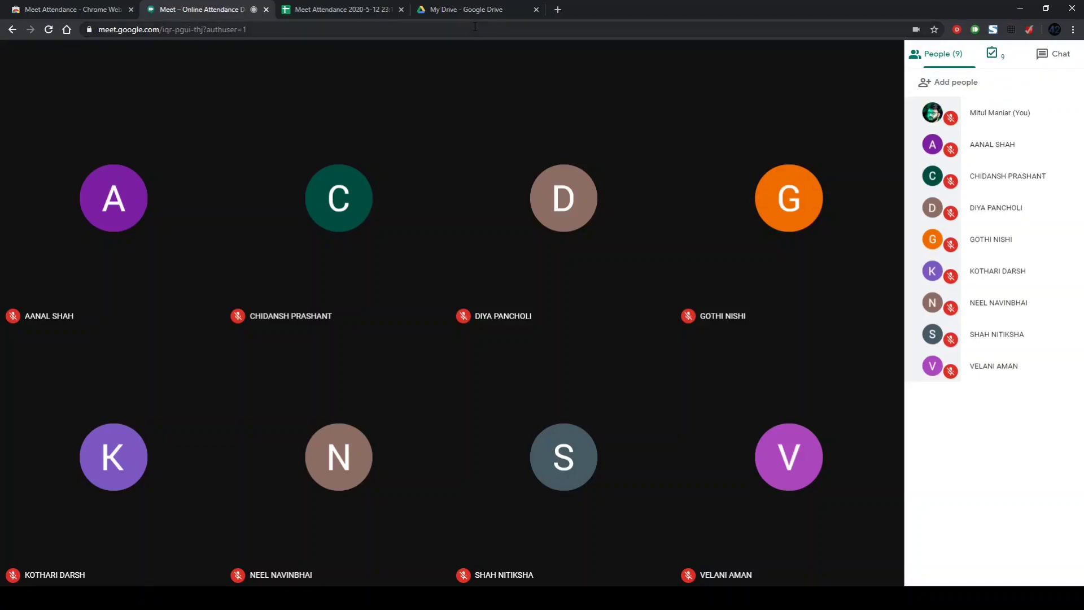
Switch back to the attendance spreadsheet, fit column B to its contents and check the second attendance list
{"action": "left_click", "coordinate": [311, 12]}
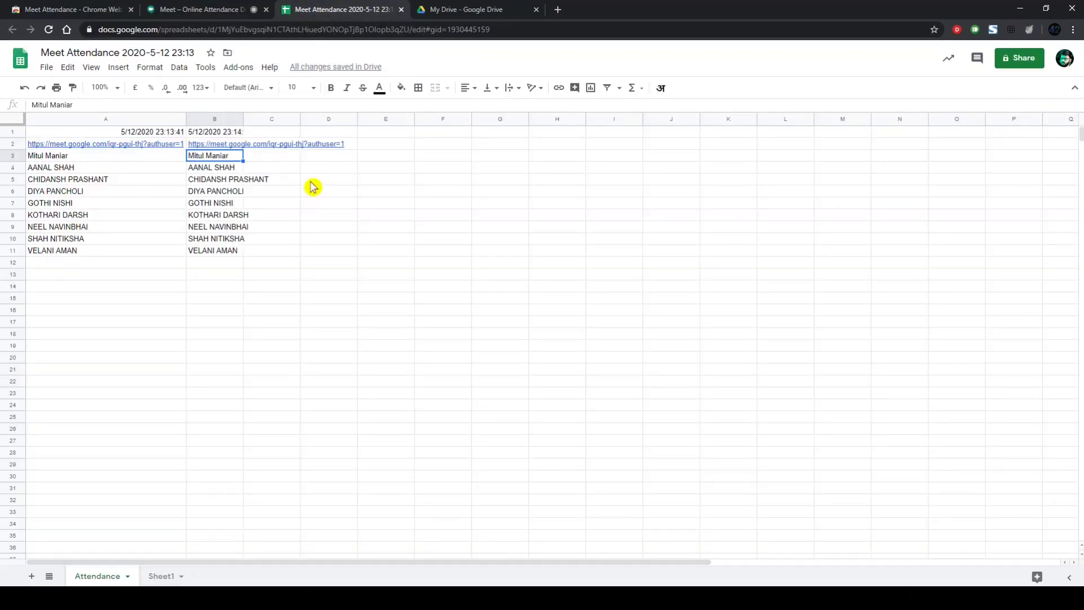
{"action": "left_click", "coordinate": [242, 118]}
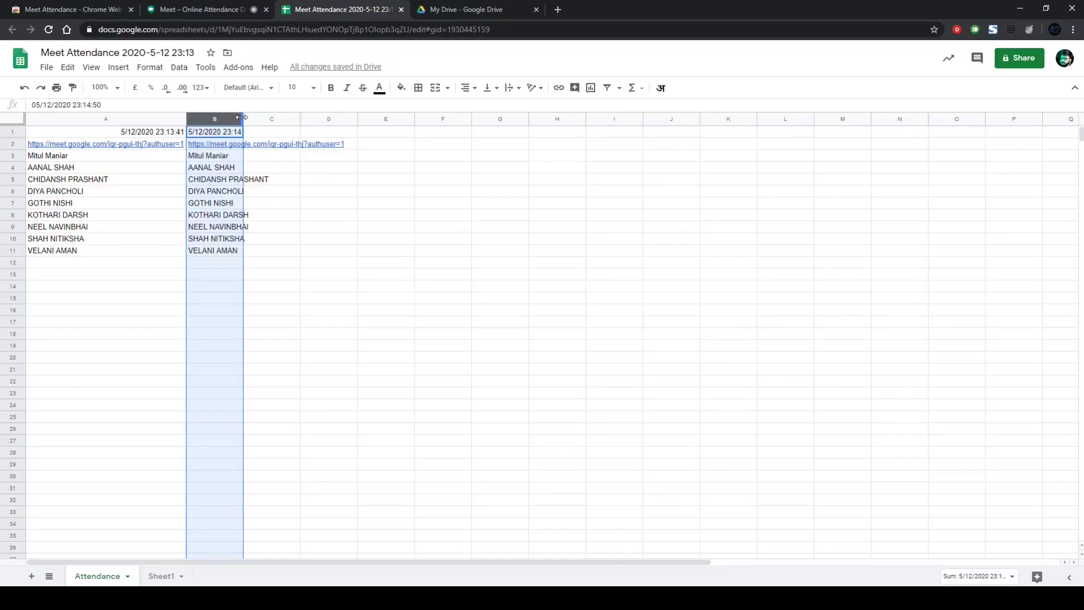
{"action": "double_click", "coordinate": [242, 117]}
{"action": "left_click", "coordinate": [317, 170]}
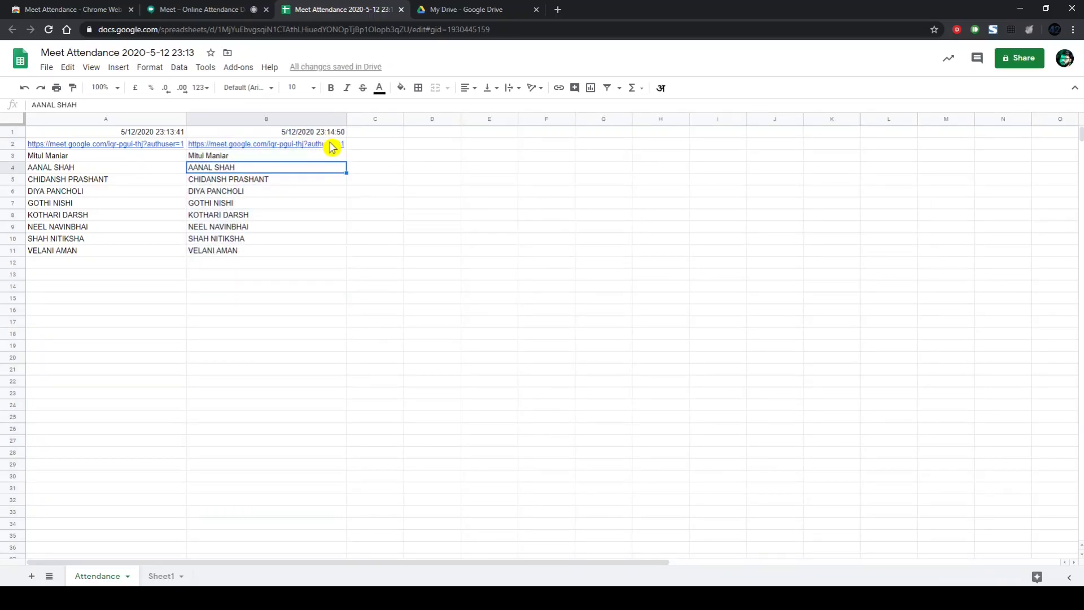
{"action": "mouse_move", "coordinate": [330, 150]}
{"action": "left_click", "coordinate": [310, 253]}
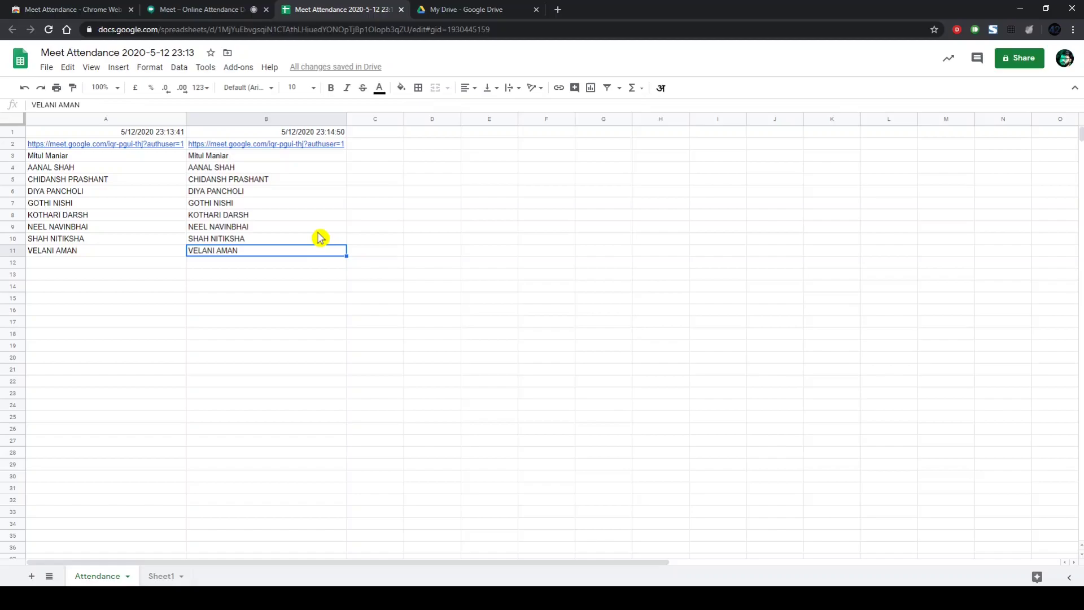
Return to the Google Meet call, flip the Meet Attendance switch and close the participants panel
{"action": "left_click", "coordinate": [169, 9]}
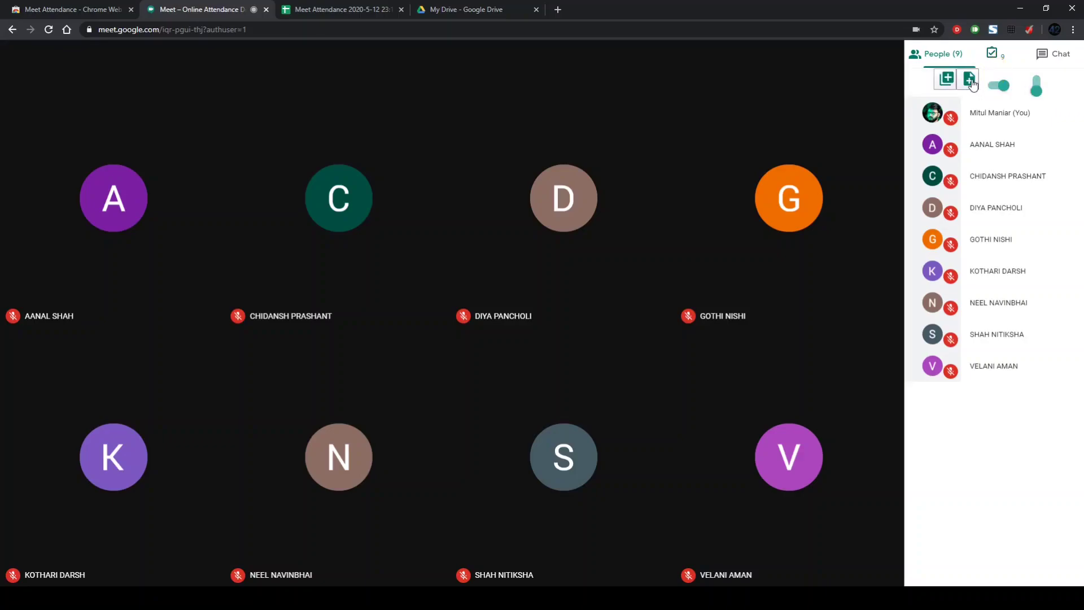
{"action": "left_click", "coordinate": [998, 86]}
{"action": "left_click", "coordinate": [885, 74]}
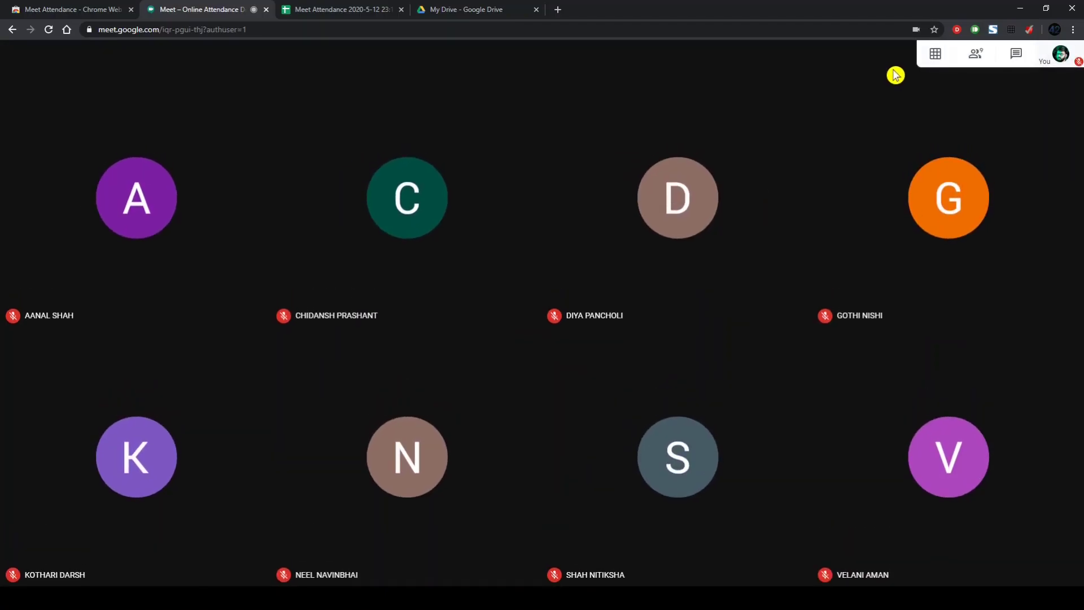